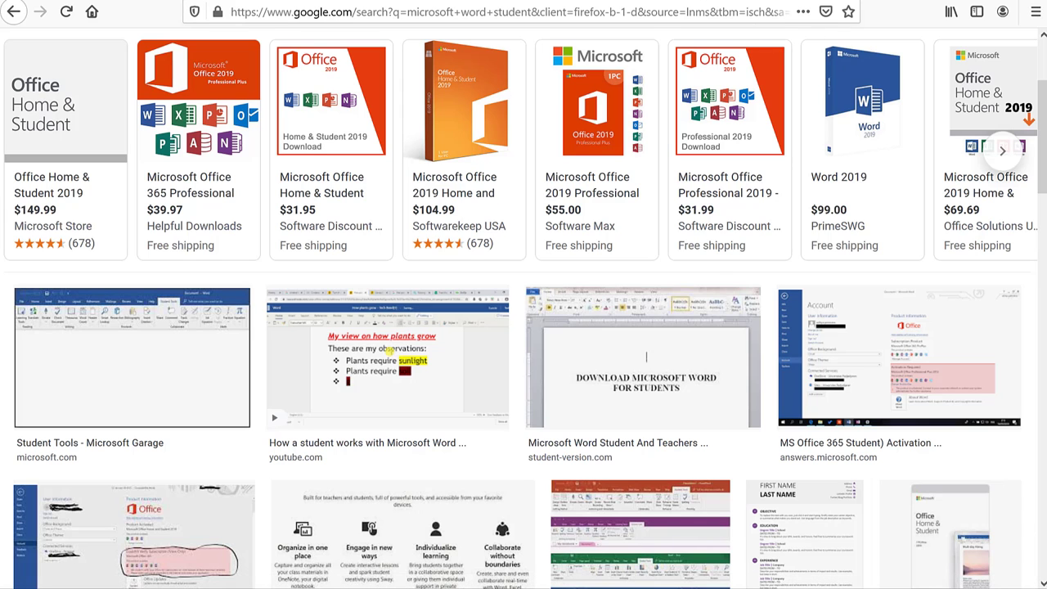
# - Log in to the myLoneStar portal and launch Word for the web through Student Email
pyautogui.hotkey('ctrl', 'Tab')
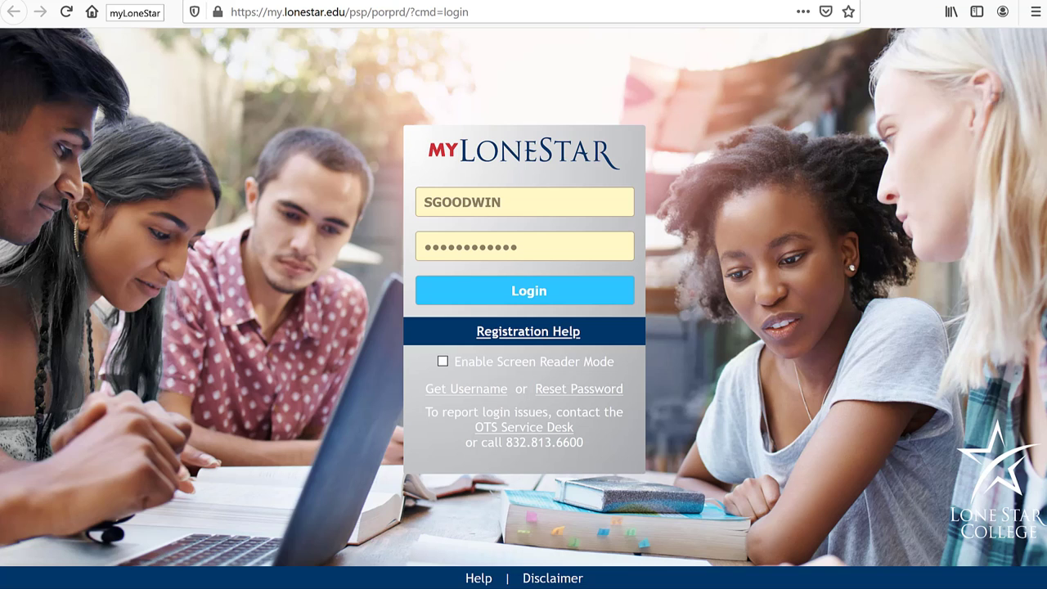
pyautogui.press('Return')
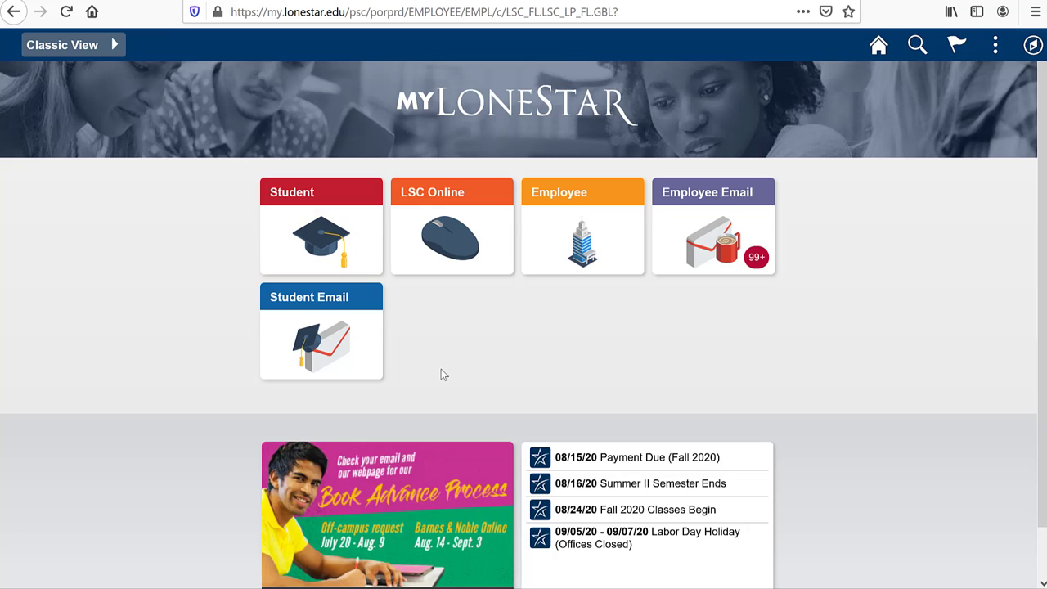
pyautogui.click(367, 359)
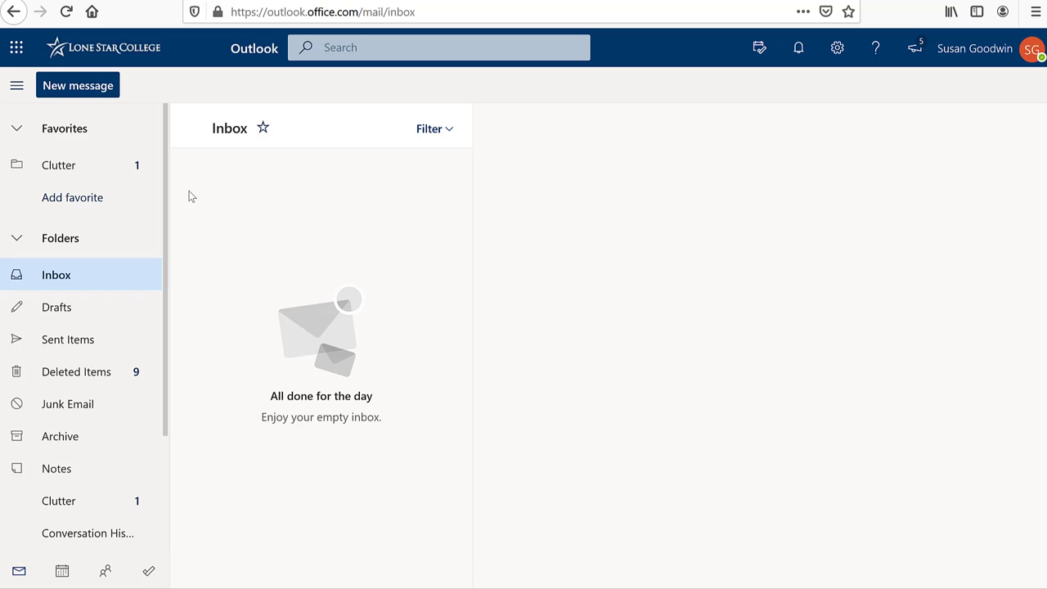
pyautogui.click(16, 51)
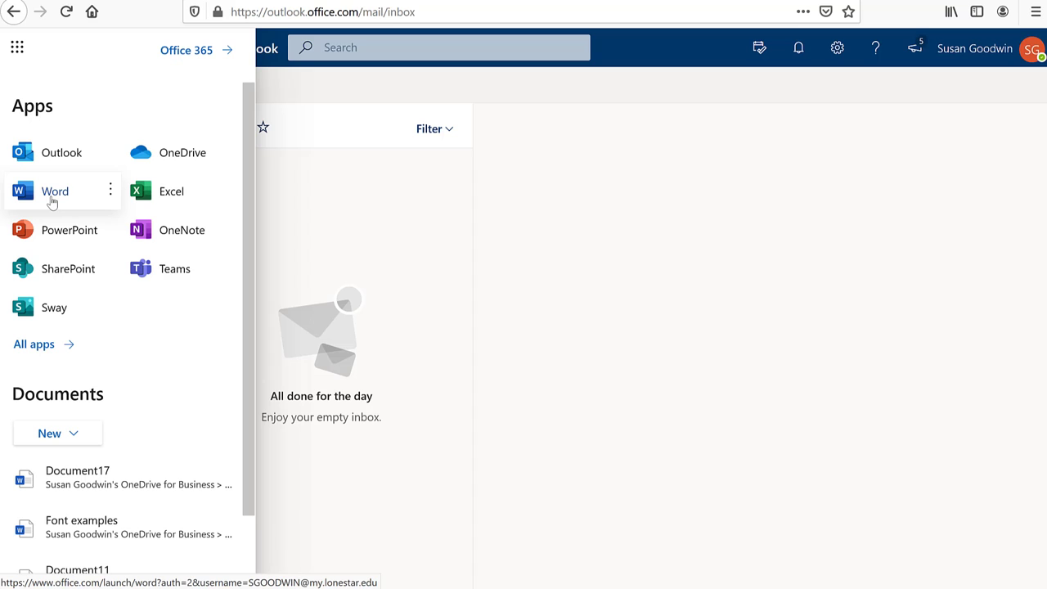
pyautogui.click(51, 201)
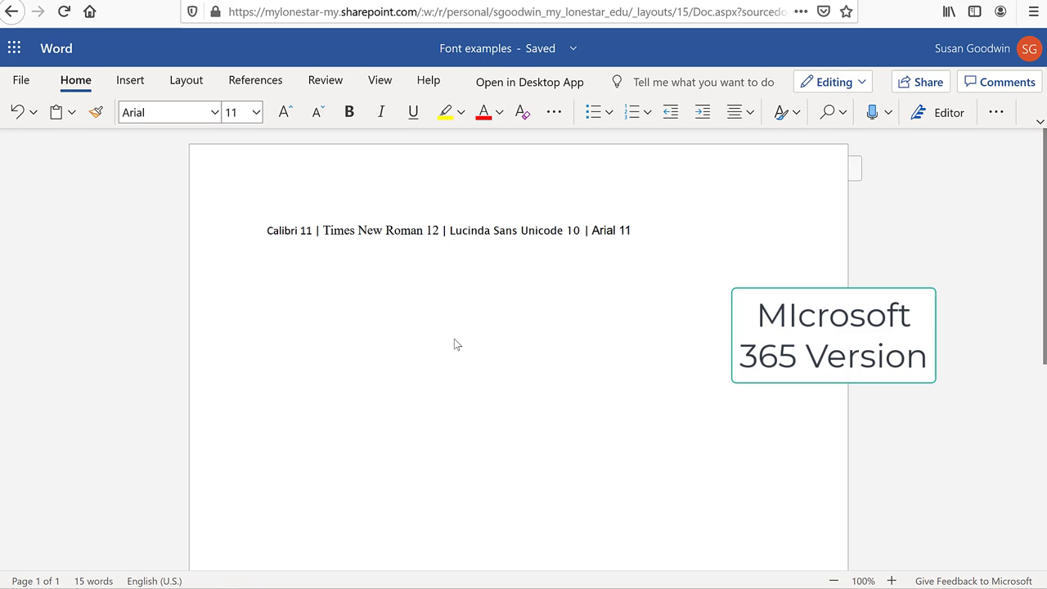
# - Add a page number to the right side of the header in the Font examples document
pyautogui.click(130, 81)
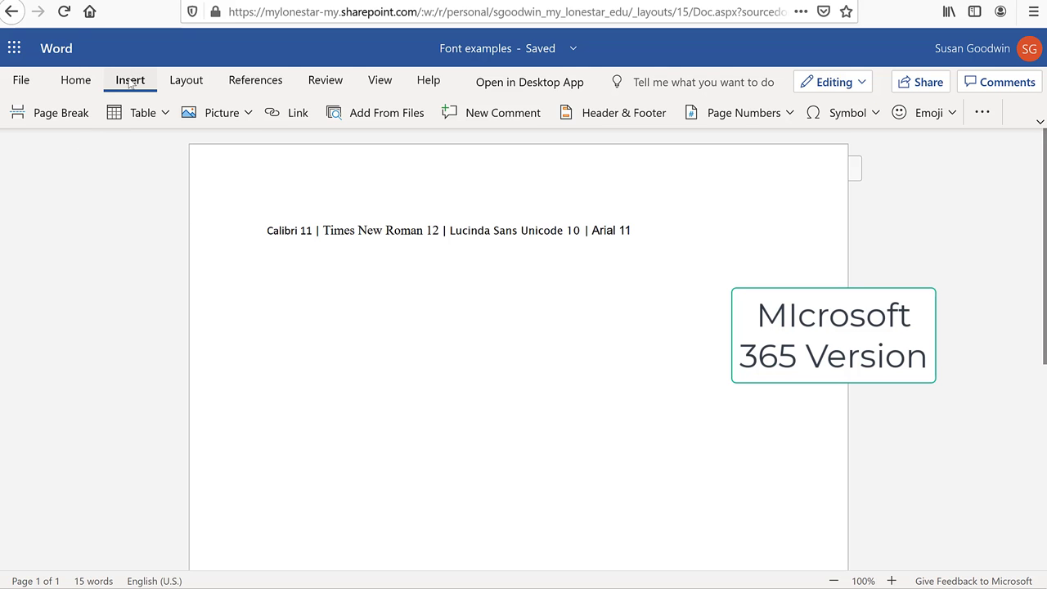
pyautogui.click(765, 116)
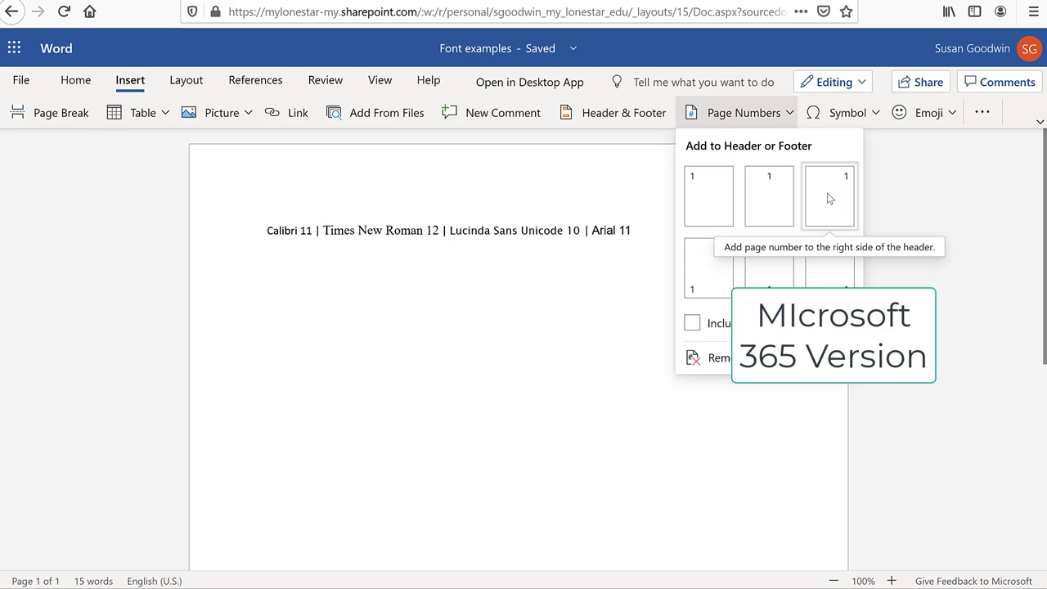
pyautogui.click(829, 198)
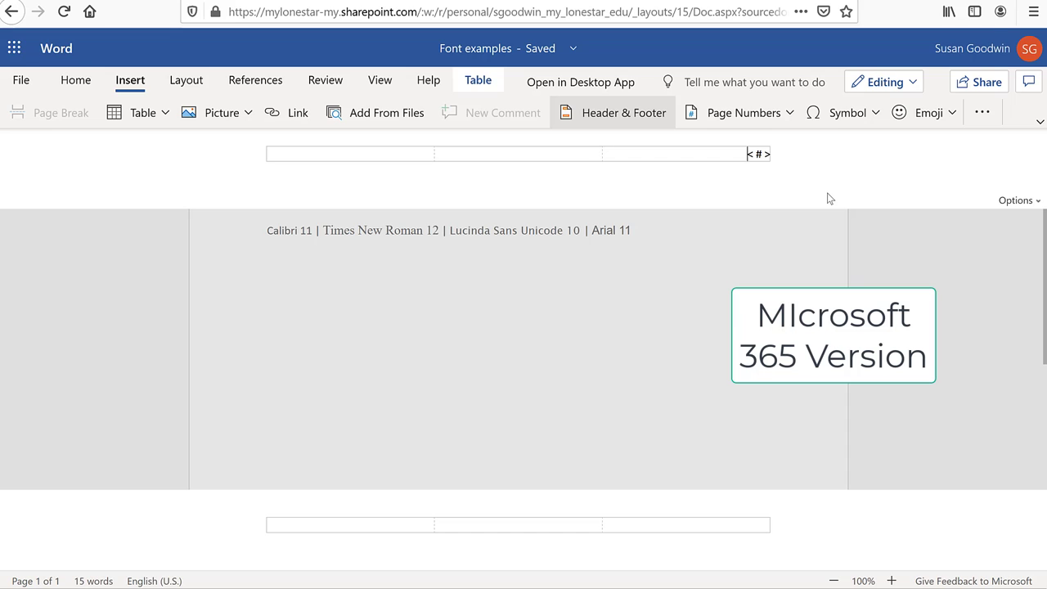
# - Switch to desktop Word, insert a Plain Number 3 page number in the page header, and return to the body text
pyautogui.hotkey('alt', 'Tab')
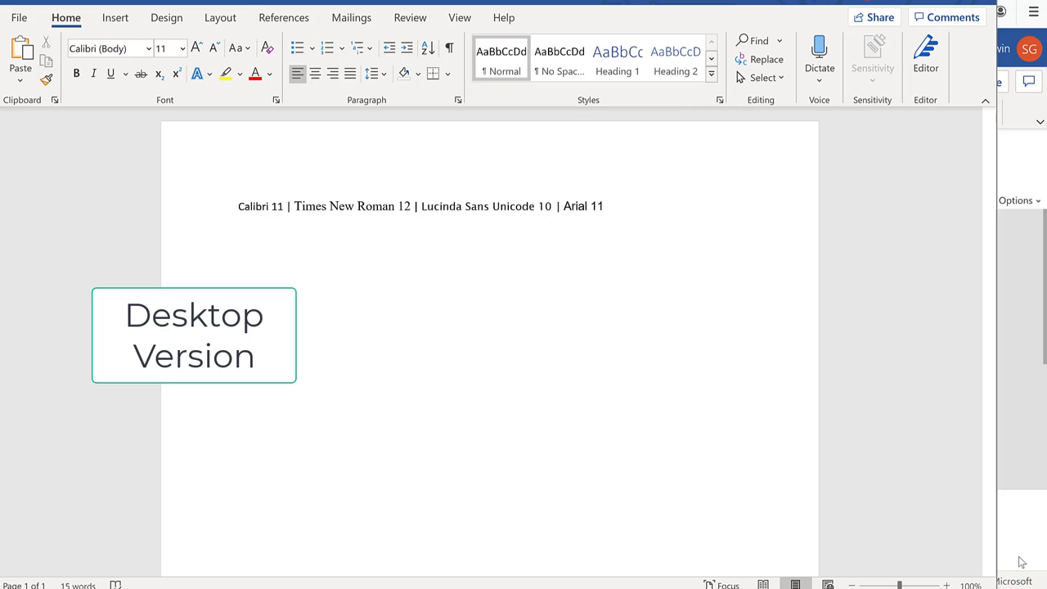
pyautogui.click(115, 17)
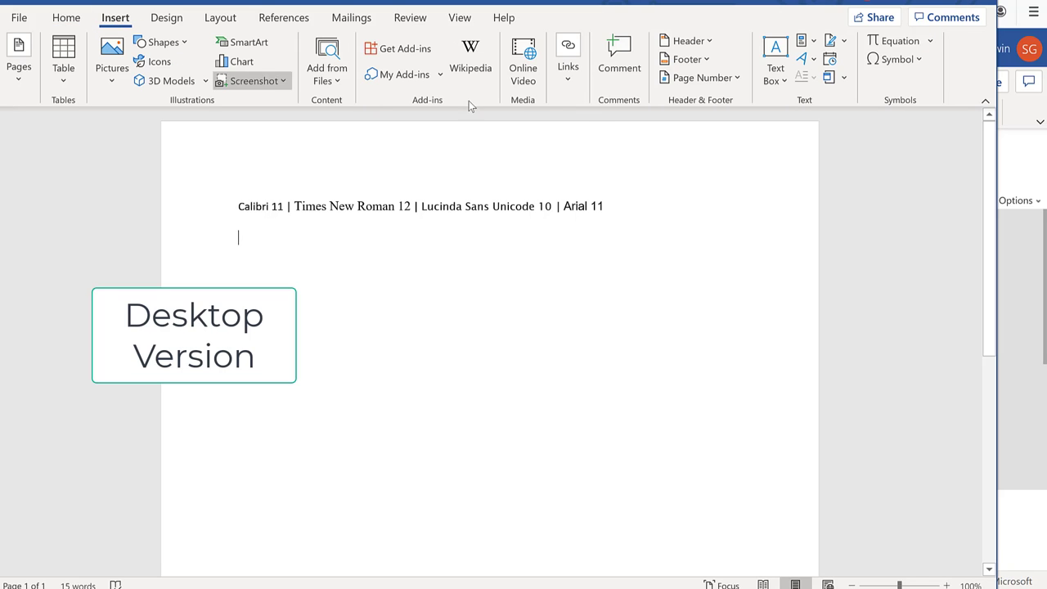
pyautogui.click(733, 82)
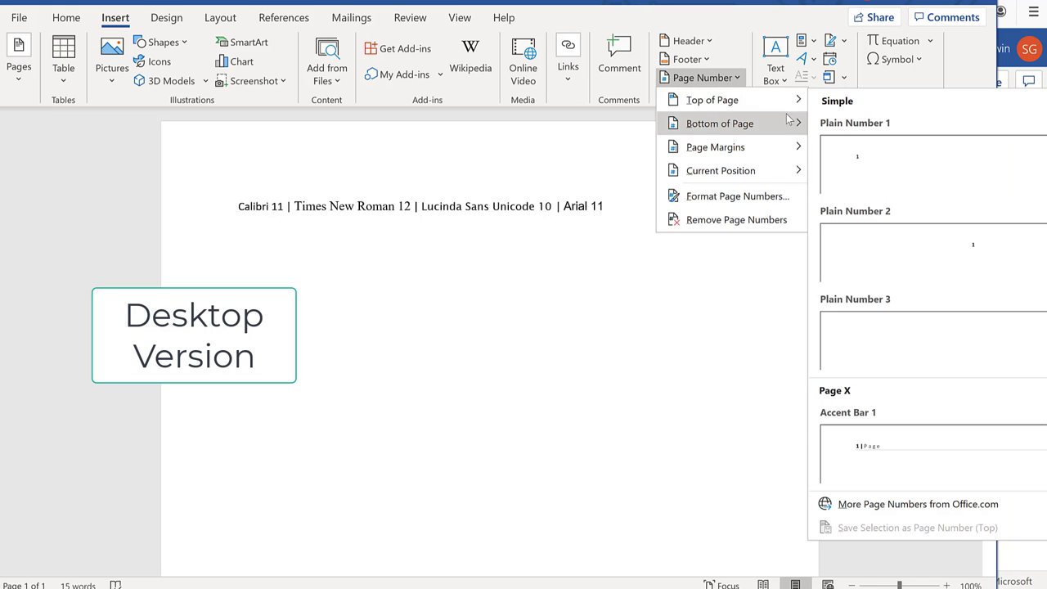
pyautogui.click(905, 357)
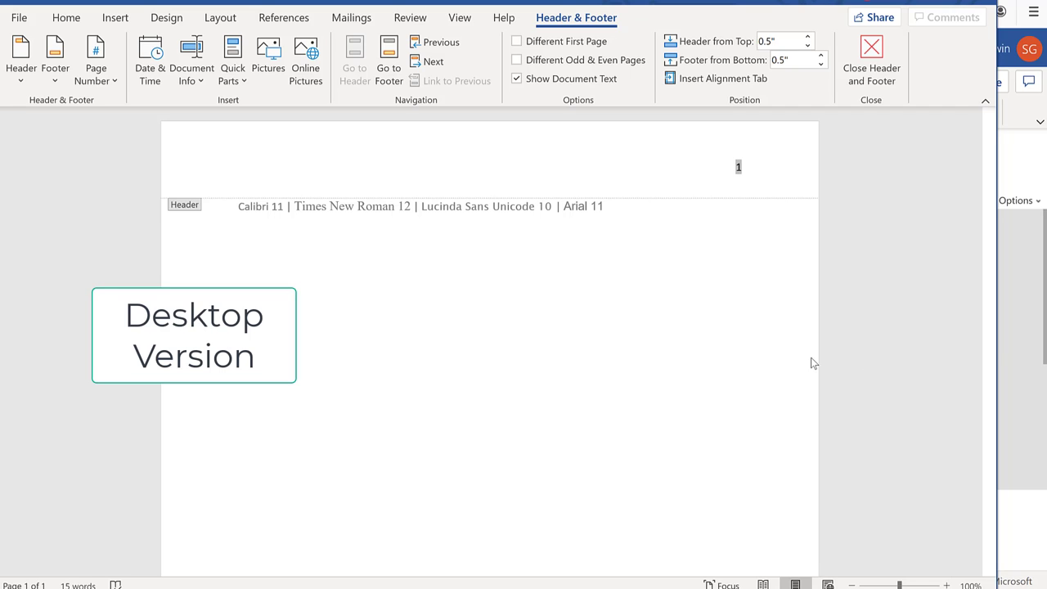
pyautogui.doubleClick(441, 330)
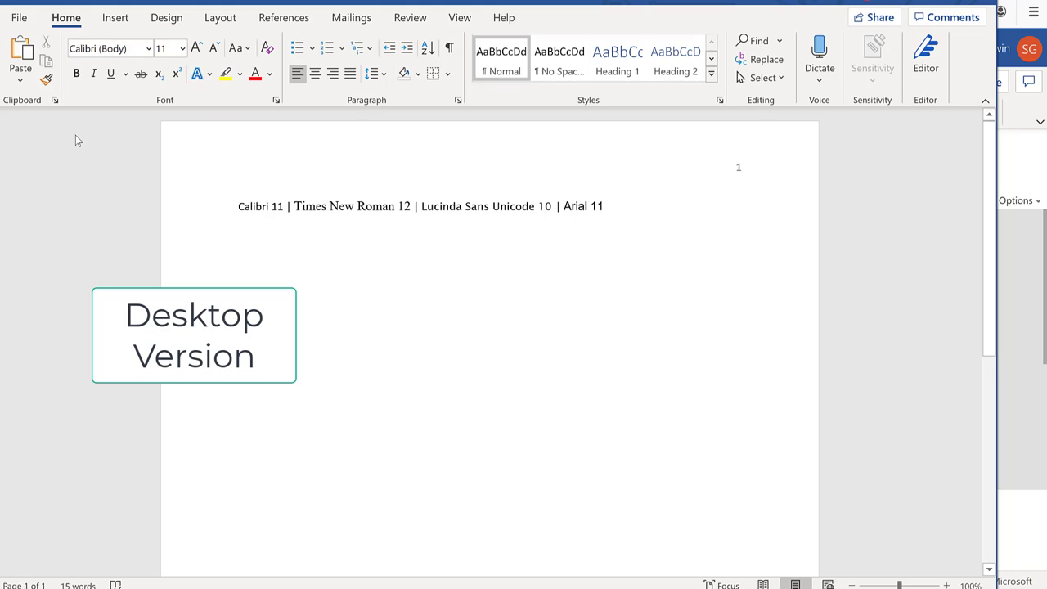
# - Set the paragraph's line spacing to Double and enable "Don't add space between paragraphs of the same style"
pyautogui.click(458, 101)
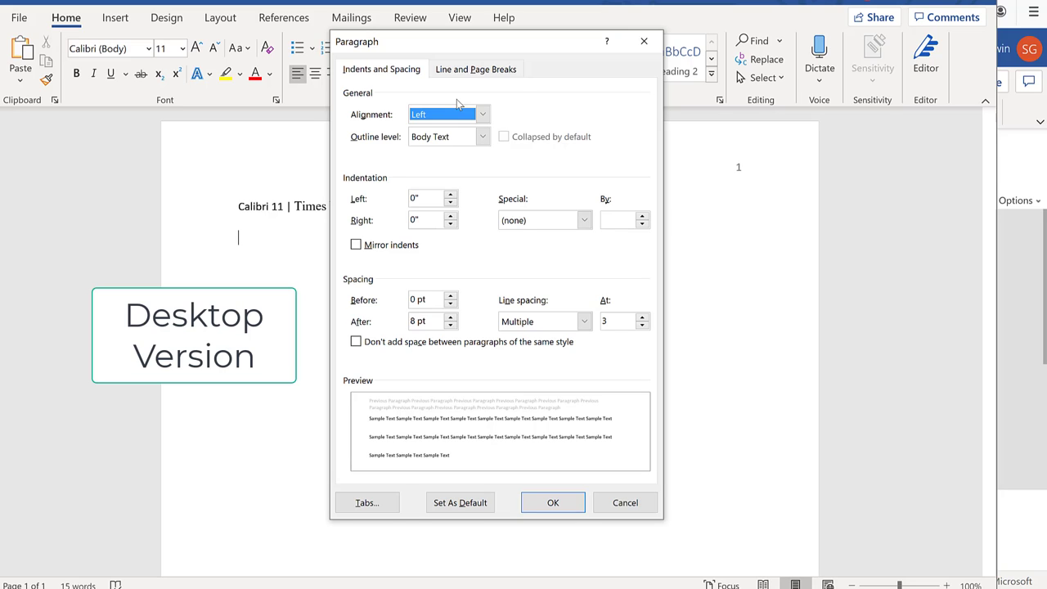
pyautogui.click(585, 323)
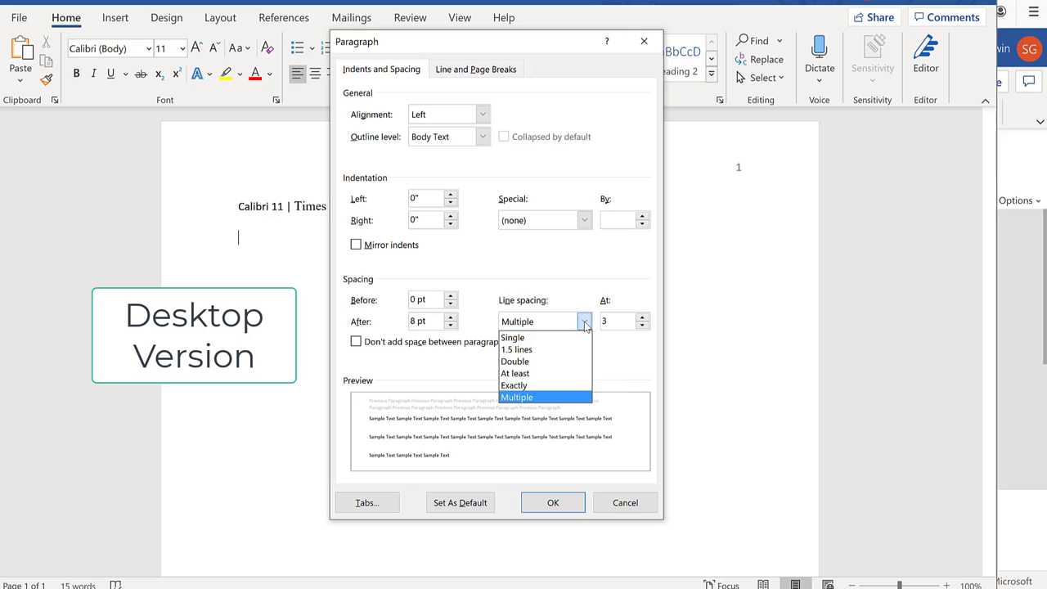
pyautogui.click(512, 365)
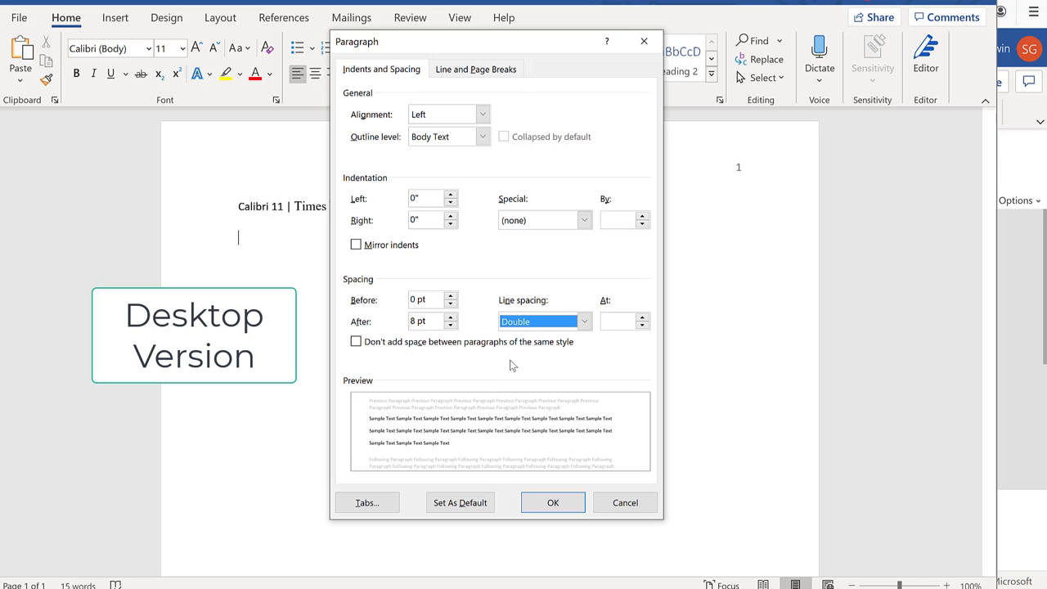
pyautogui.click(356, 343)
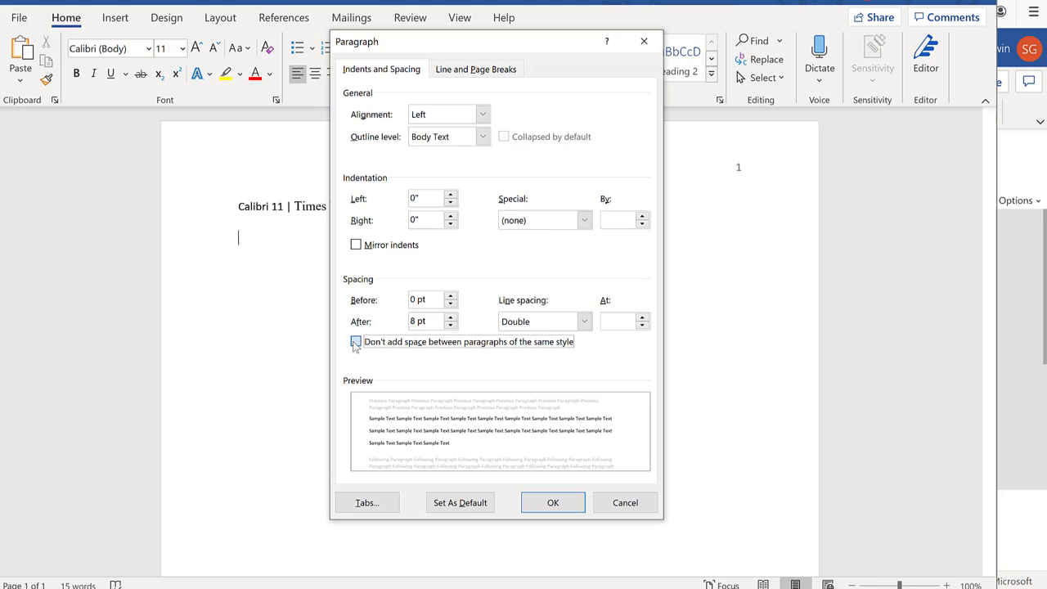
pyautogui.click(552, 503)
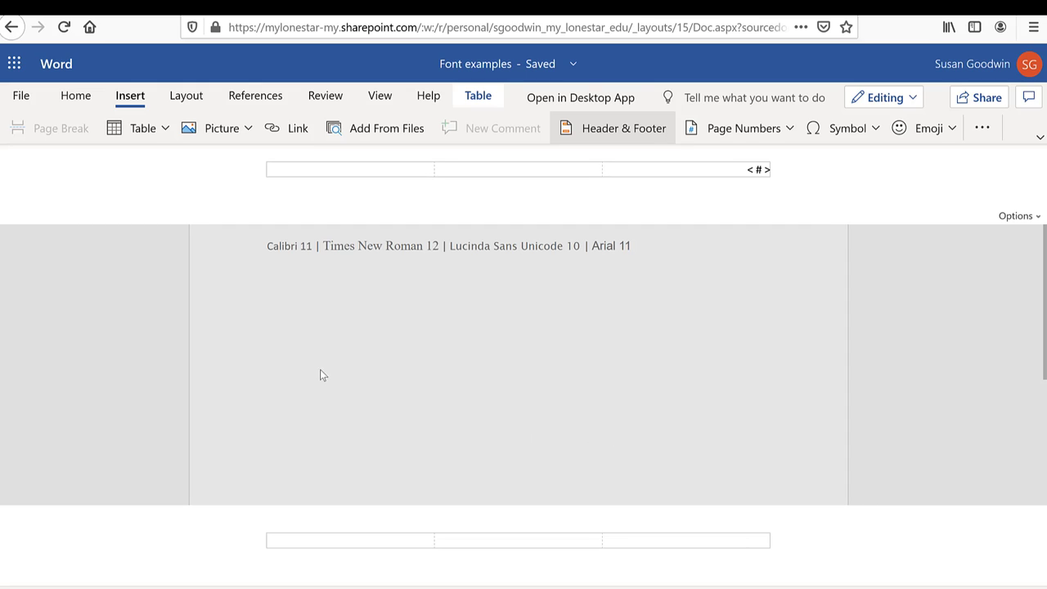
# - Leave the header in Word for the web and delete the font sample line from the body
pyautogui.click(407, 324)
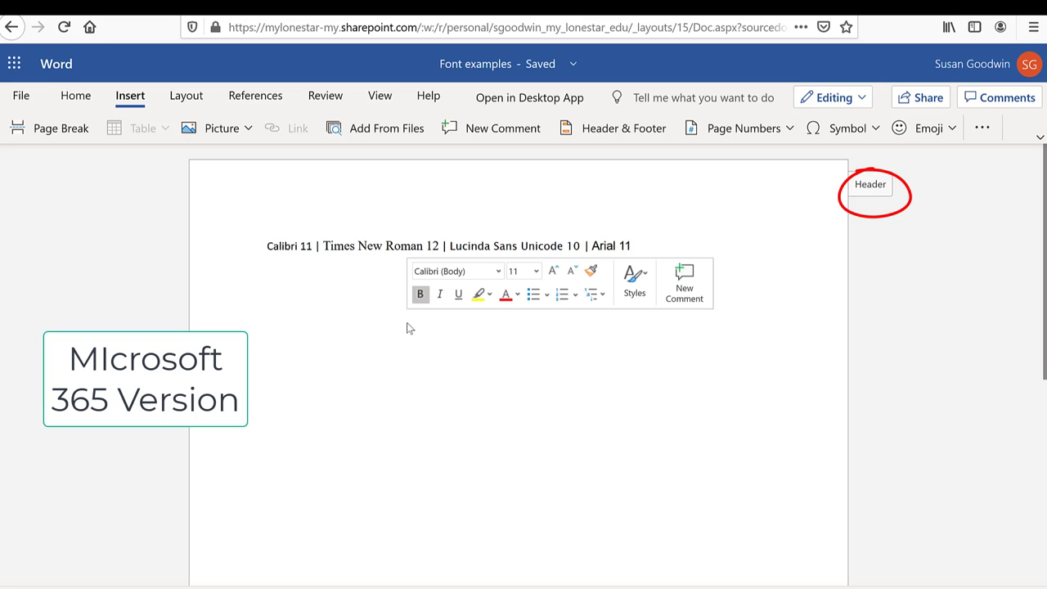
pyautogui.press('Delete')
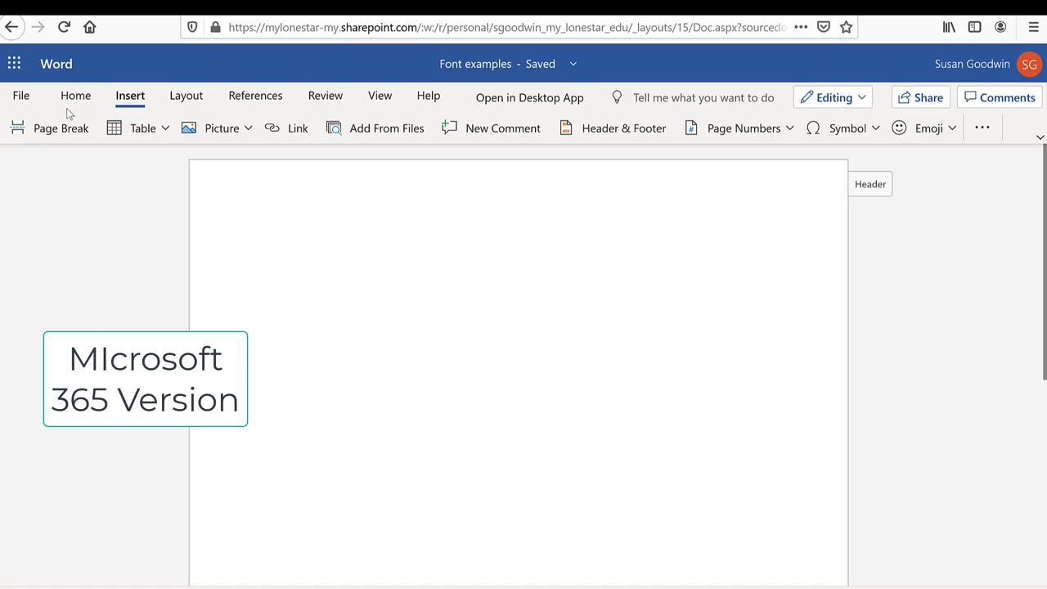
# - Set the empty paragraph's line spacing to Double and its spacing after to 6 pt
pyautogui.click(75, 104)
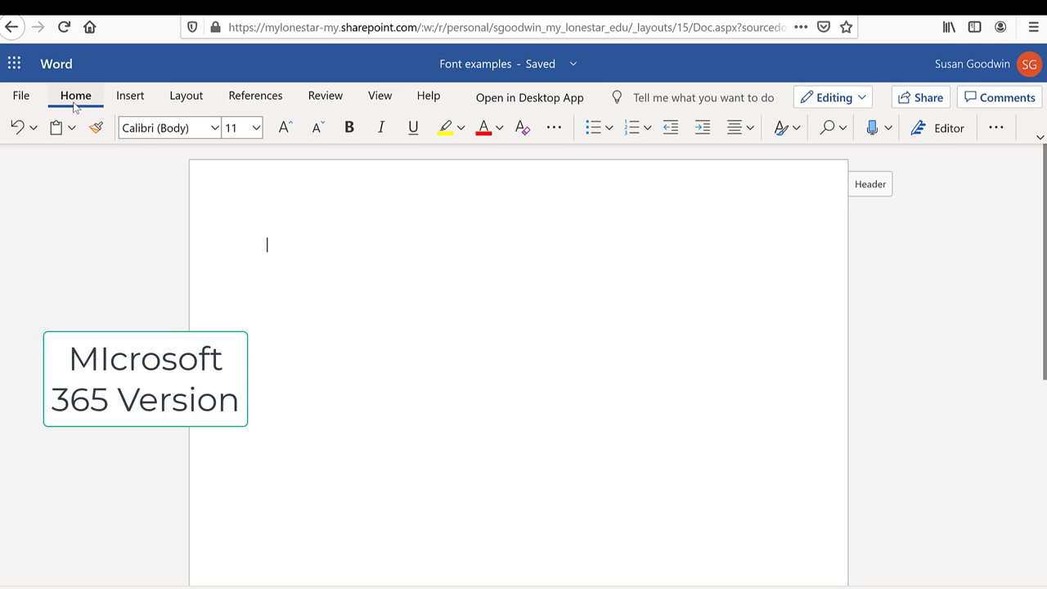
pyautogui.click(996, 129)
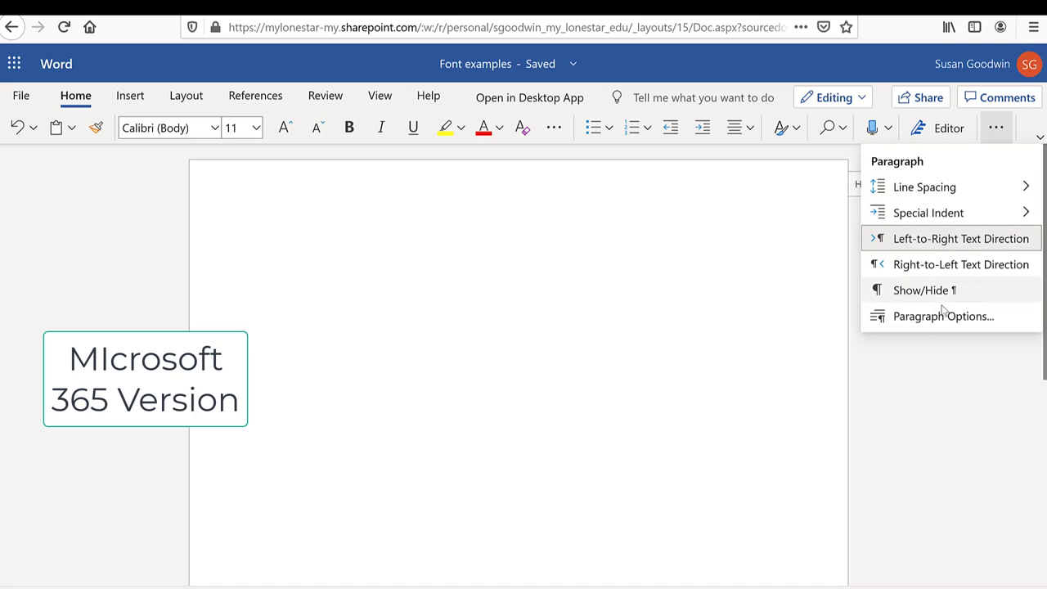
pyautogui.click(935, 319)
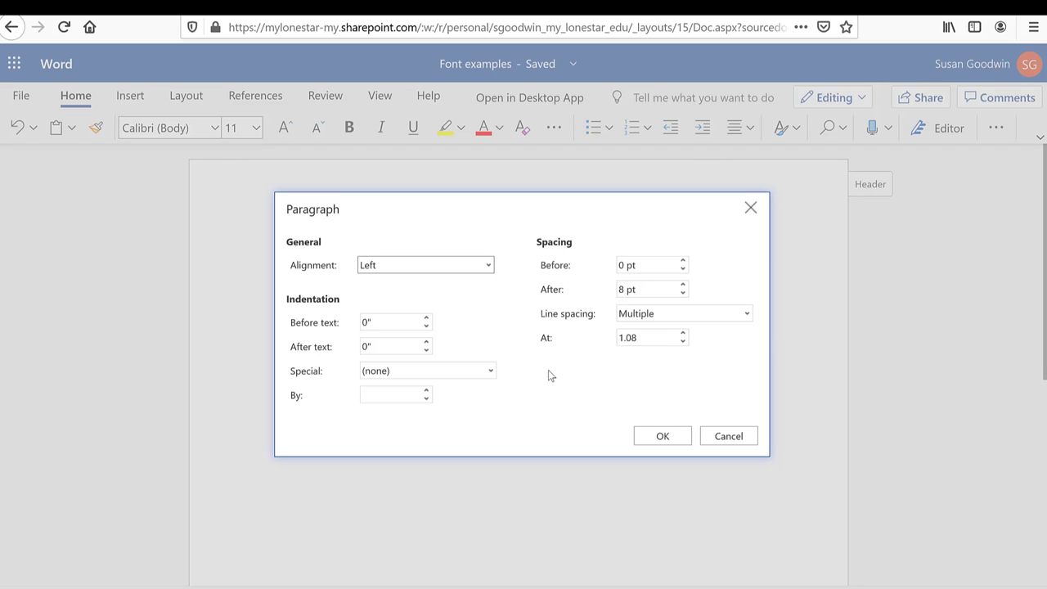
pyautogui.click(747, 315)
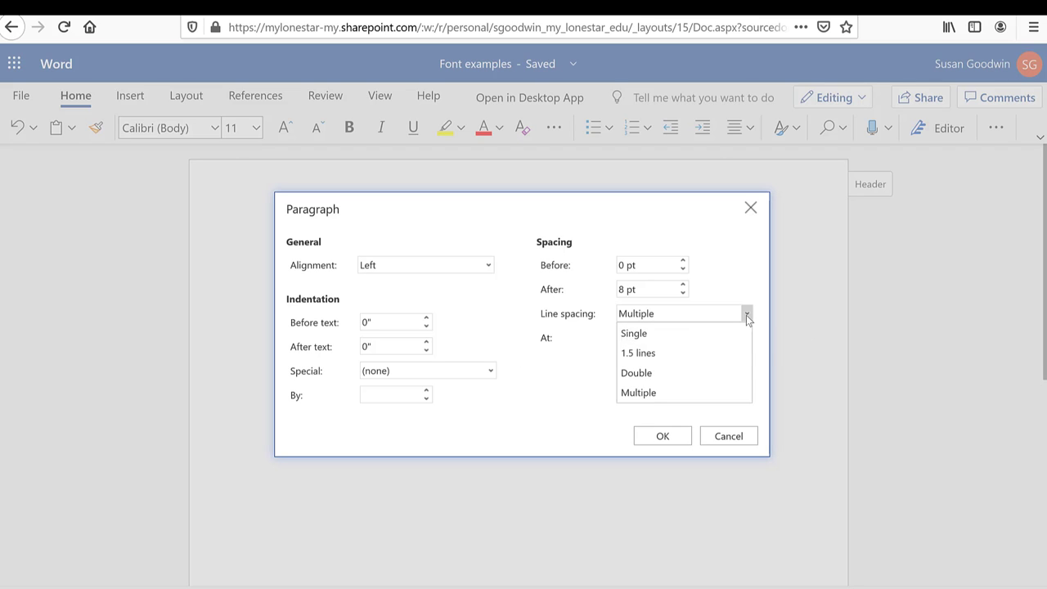
pyautogui.click(647, 372)
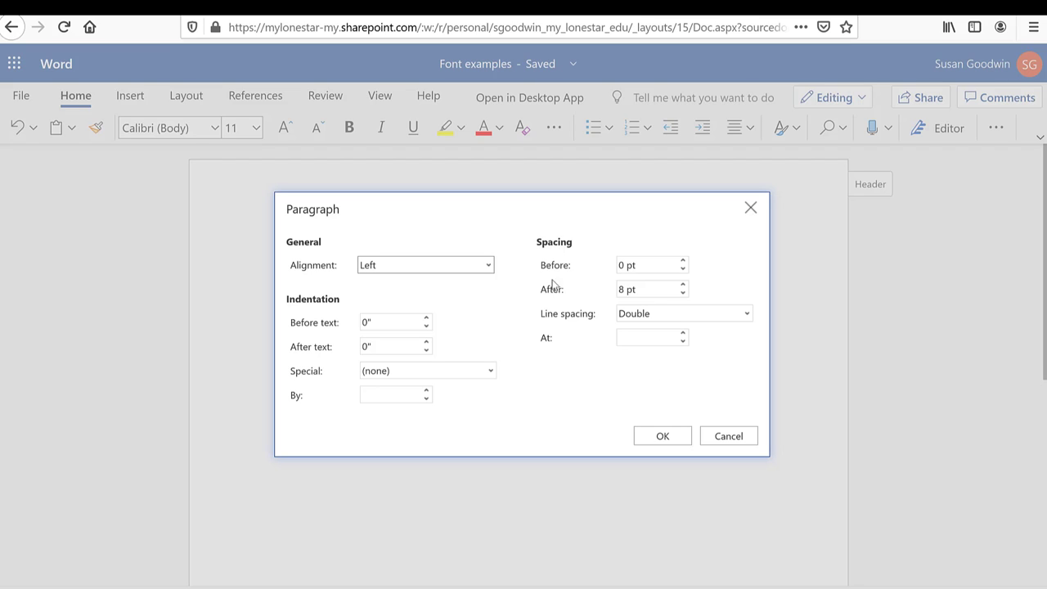
pyautogui.click(682, 293)
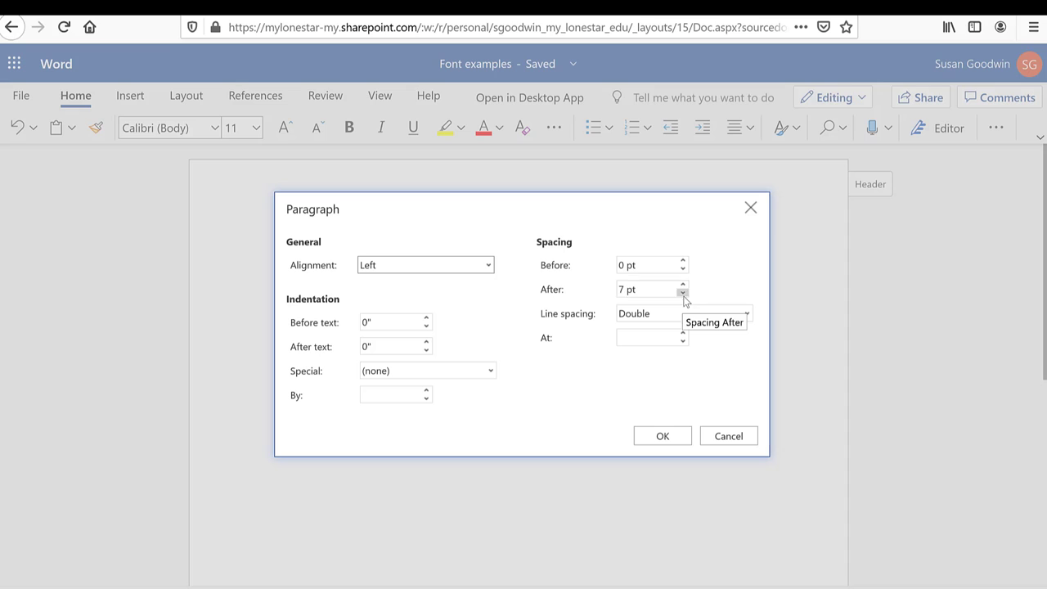
pyautogui.click(683, 293)
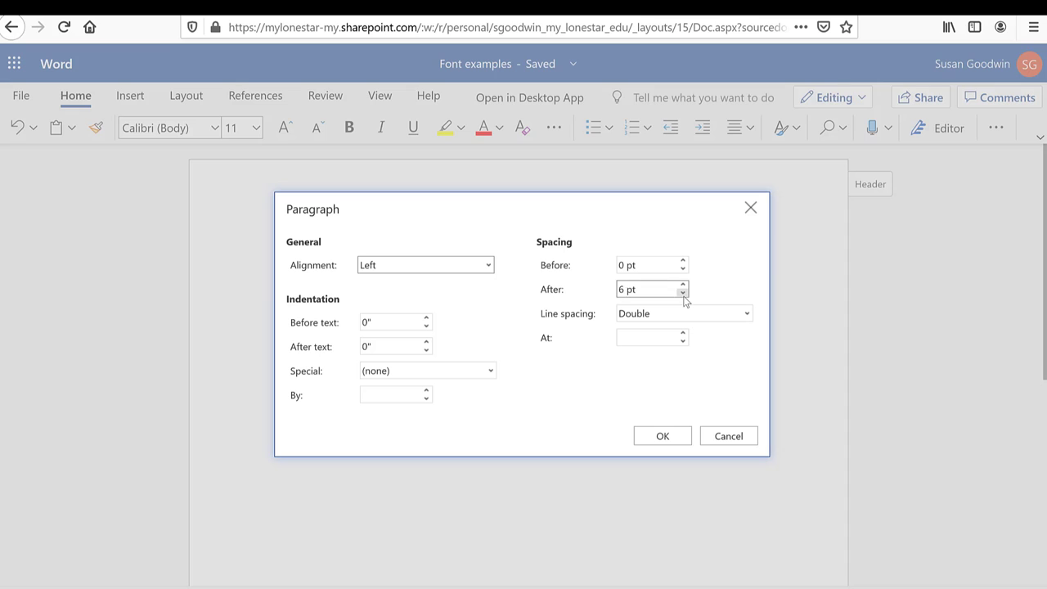
pyautogui.click(659, 440)
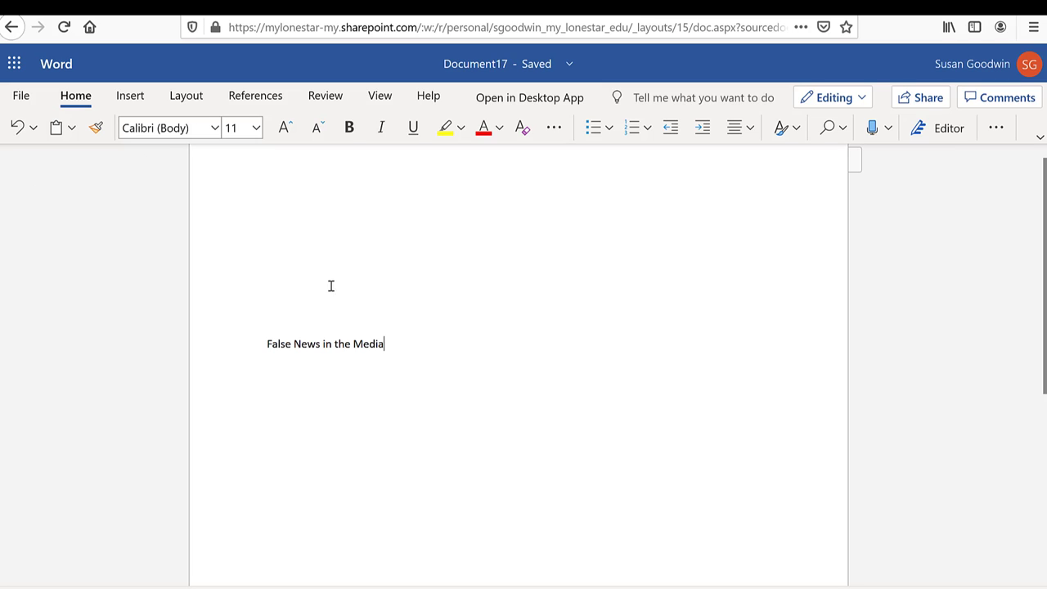
# - Make the title "False News in the Media" bold and centered in Document17
pyautogui.doubleClick(327, 344)
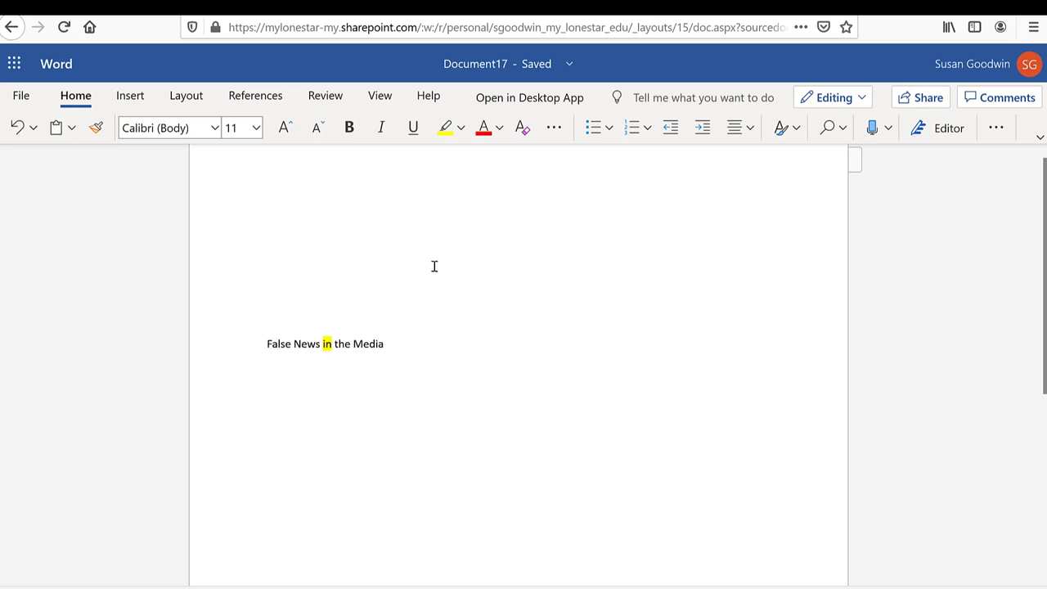
pyautogui.doubleClick(343, 344)
pyautogui.click(460, 344)
pyautogui.moveTo(404, 344); pyautogui.dragTo(254, 343)
pyautogui.hotkey('ctrl', 'b')
pyautogui.hotkey('ctrl', 'e')
pyautogui.click(601, 342)
# - Add lines below the title for the student's name, "Lone Star College-Kingwood", "ENGL 1301 Composition and Rhetoric 1", the professor's name and "May 26, 2020"
pyautogui.press('Return')
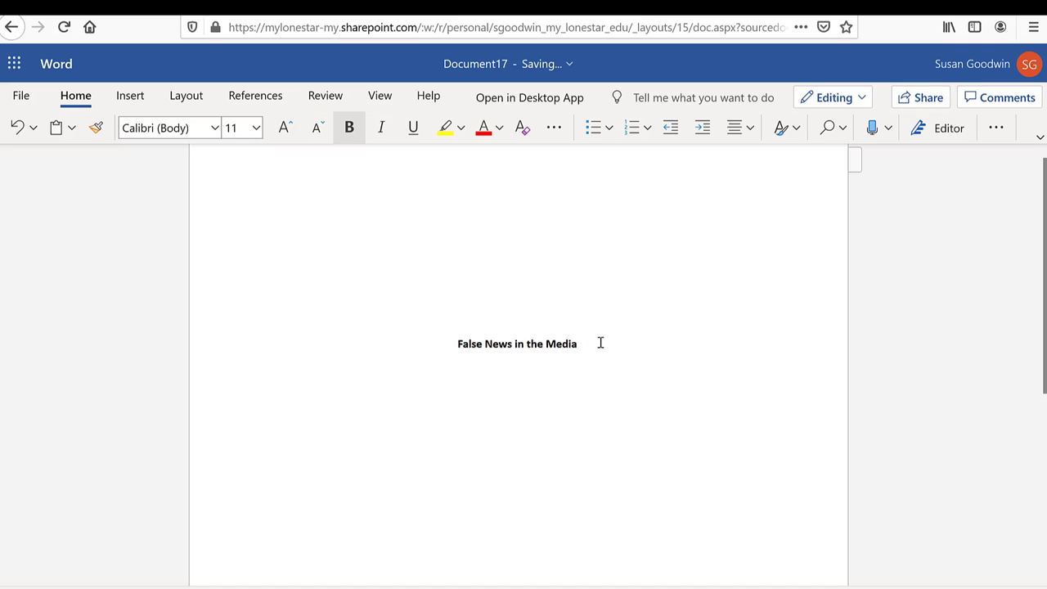
pyautogui.write('Stephanie Student')
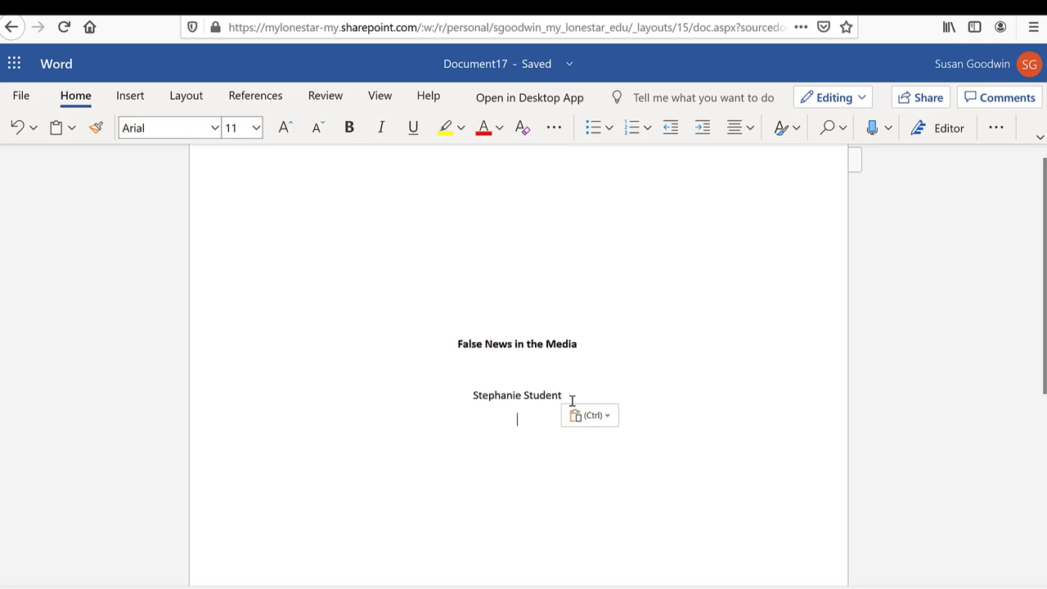
pyautogui.press('Return')
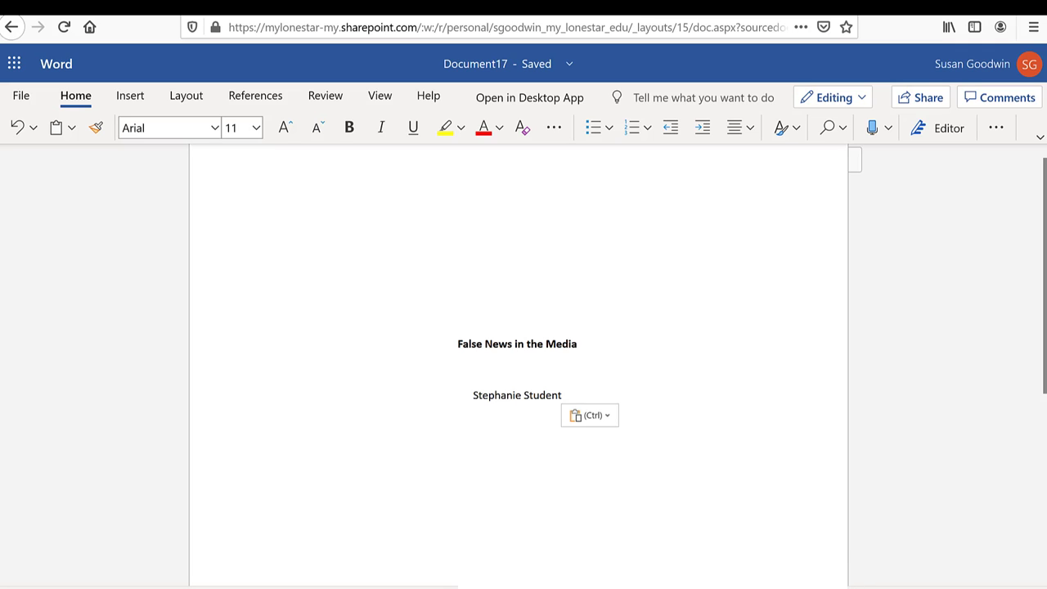
pyautogui.write('Lone Star College-Kingwood')
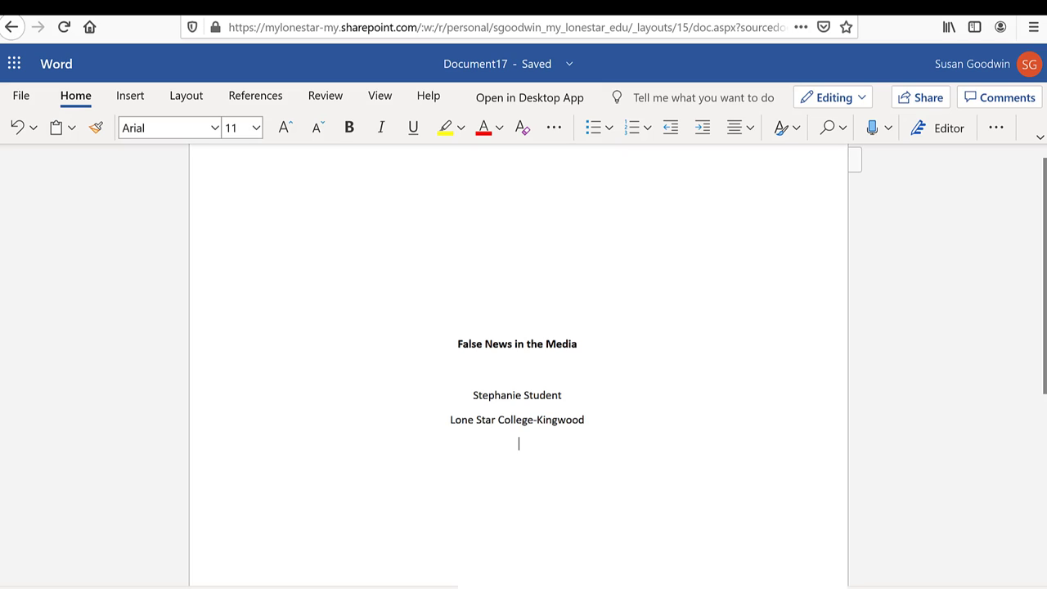
pyautogui.write('ENGL 1301 Composition and Rhetoric 1')
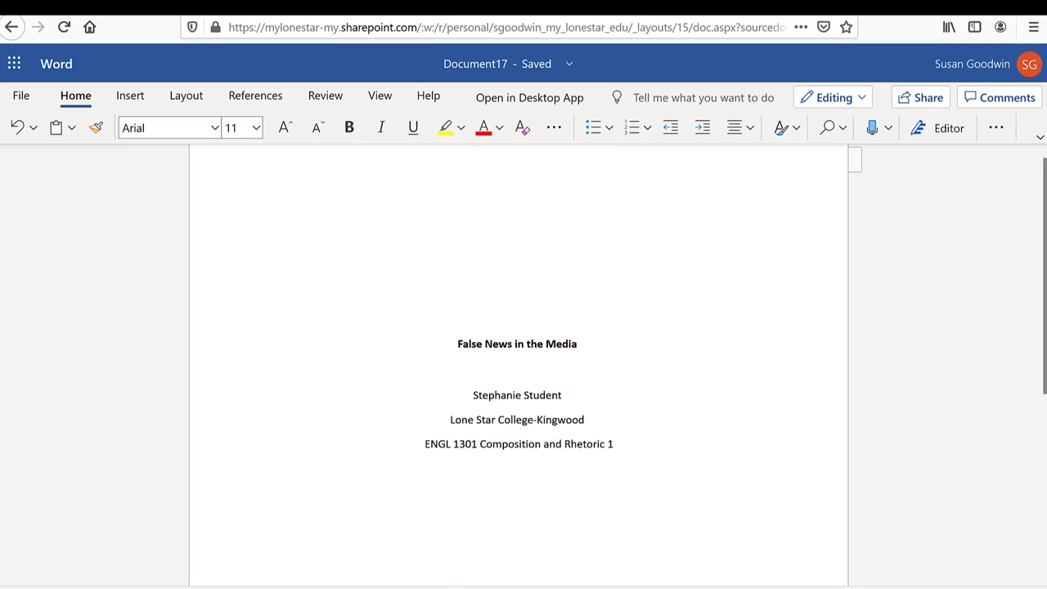
pyautogui.write('Professor Smith')
pyautogui.write('May 26, 2020')
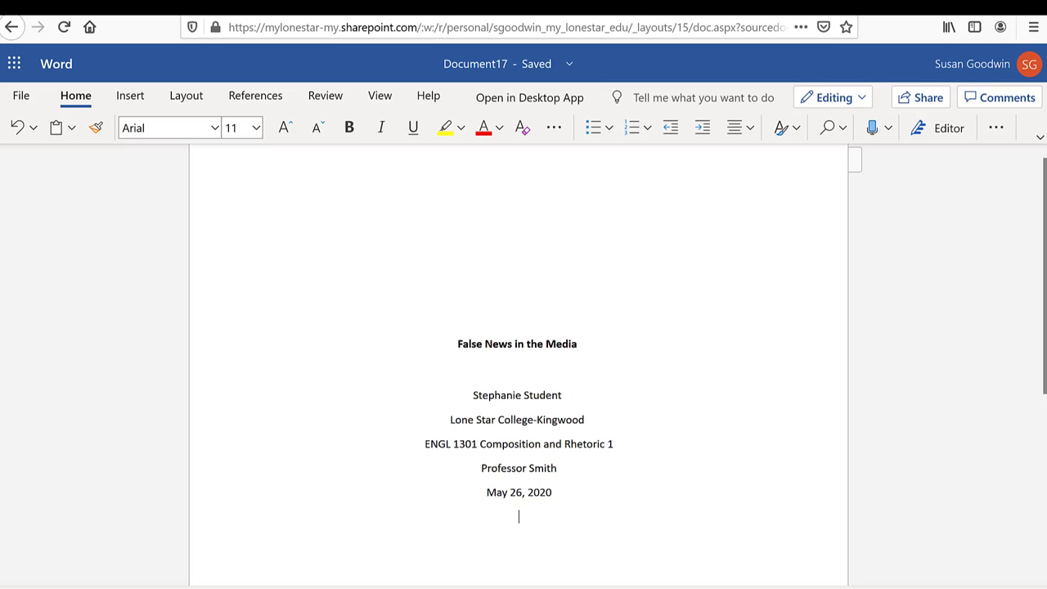
# - Insert a page break below the date line to end the title page
pyautogui.hotkey('ctrl', 'Return')
pyautogui.click(128, 97)
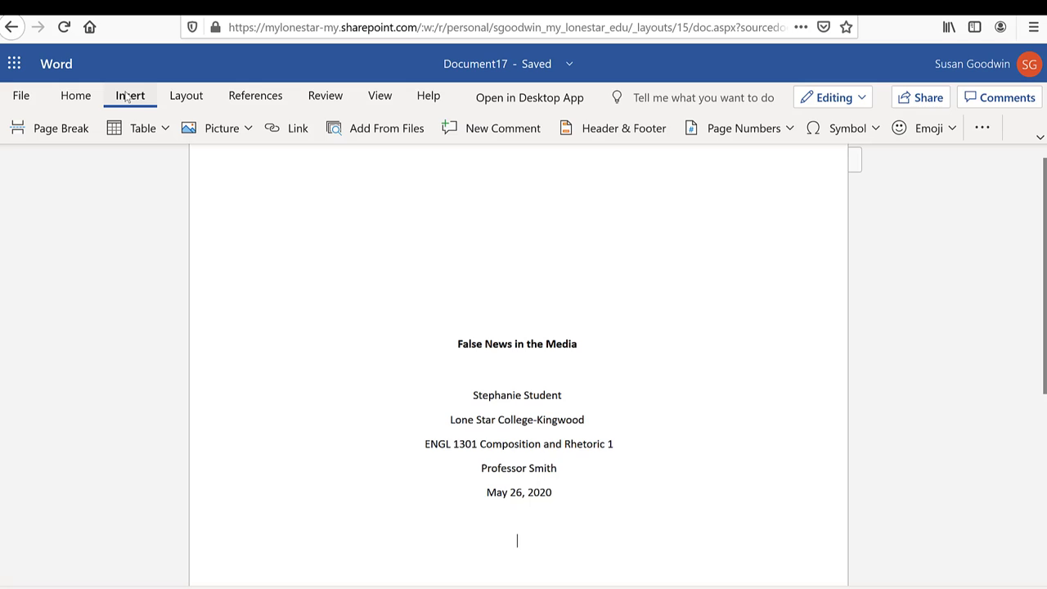
pyautogui.click(52, 130)
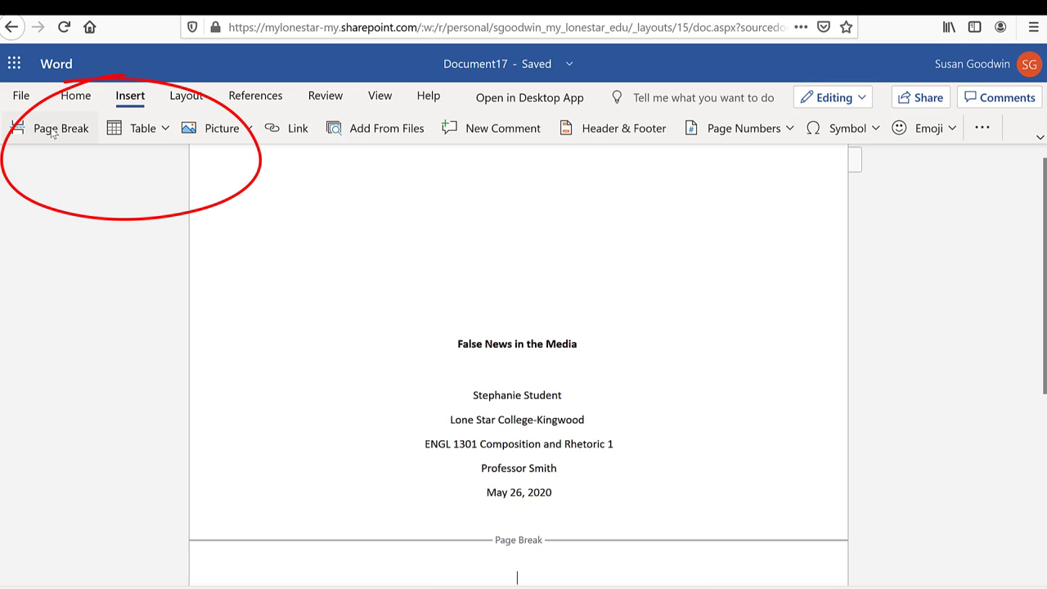